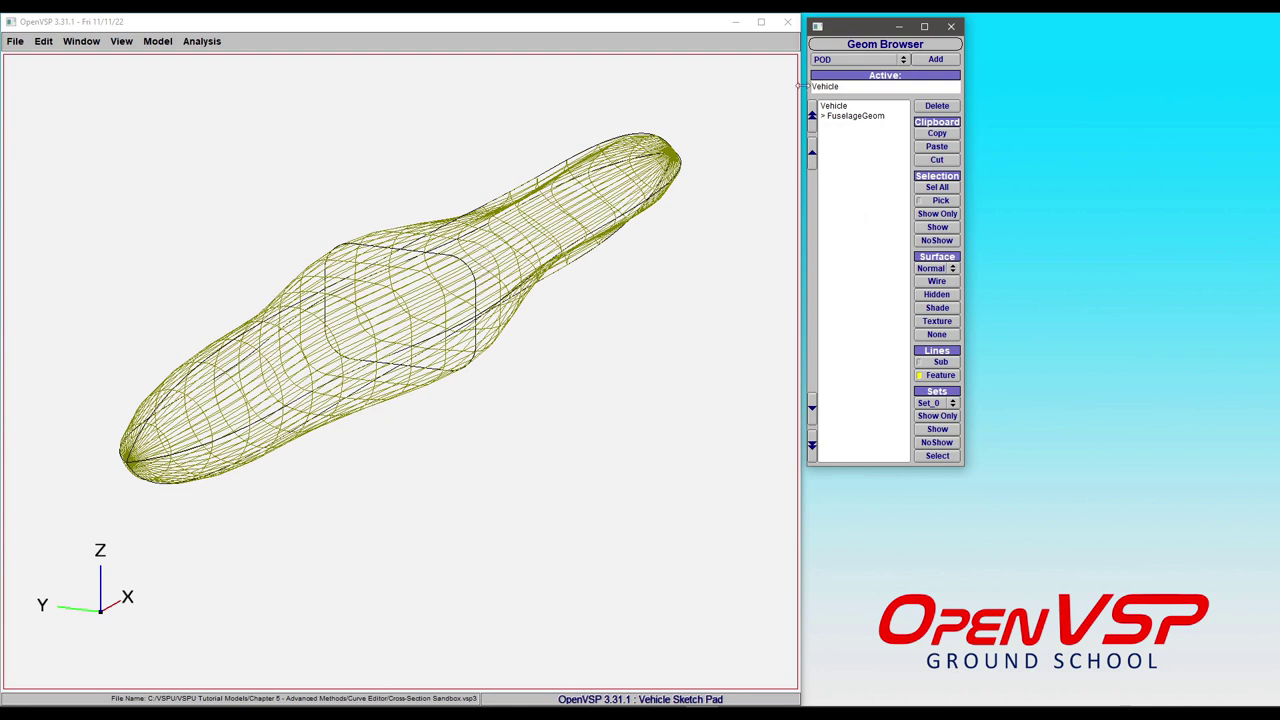
Open the Edit Curve editor for FuselageGeom's section 1, keeping its EDIT_CURVE type.
{"action": "left_click", "coordinate": [855, 117]}
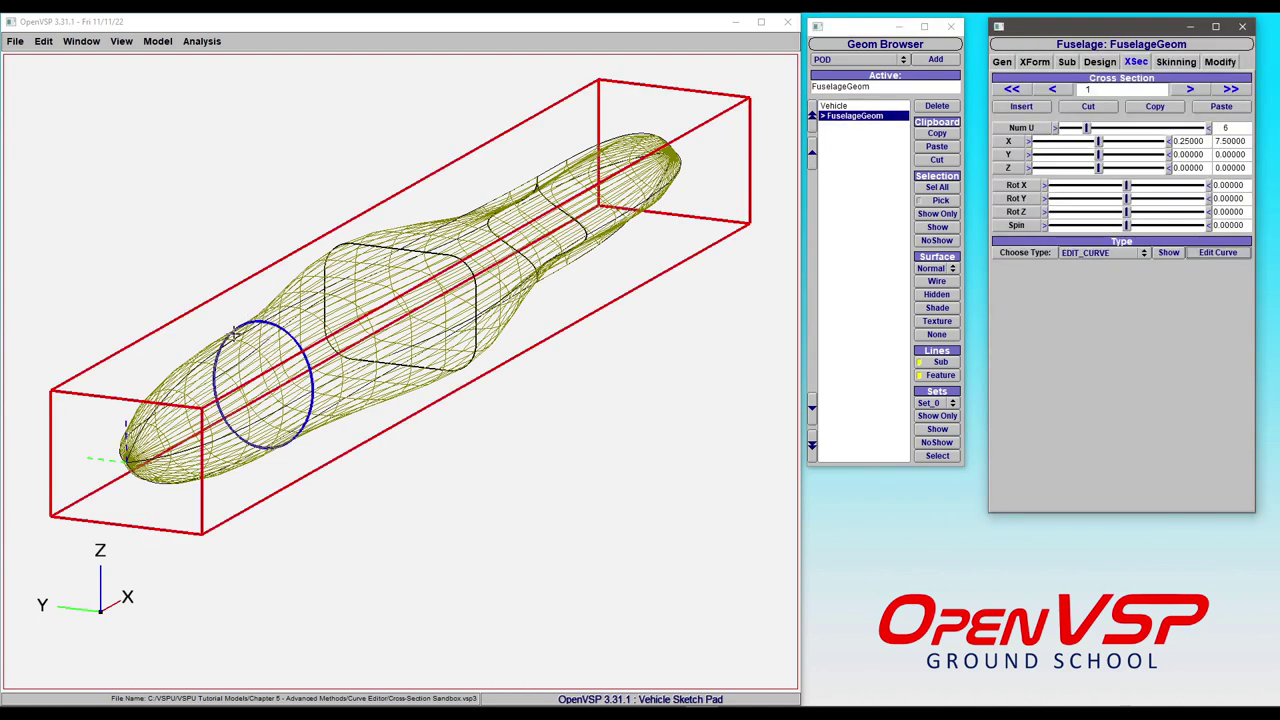
{"action": "left_click", "coordinate": [1099, 253]}
{"action": "left_click", "coordinate": [1252, 380]}
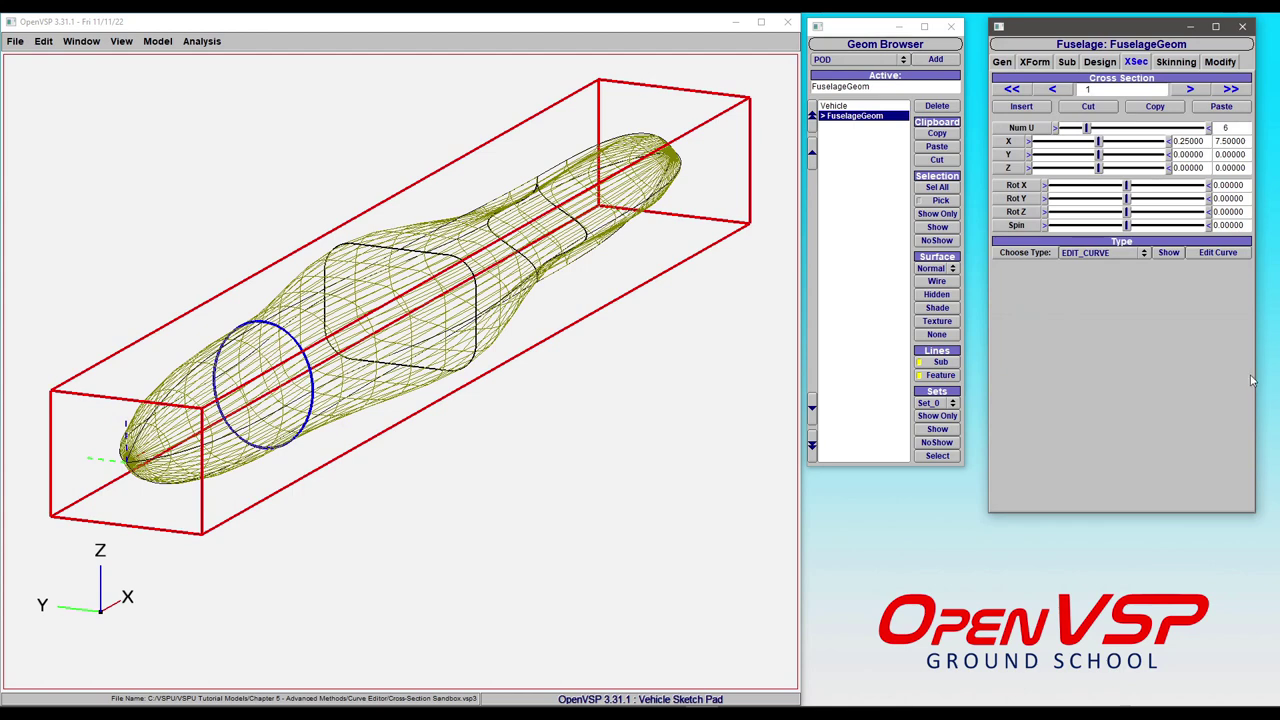
{"action": "left_click", "coordinate": [1218, 253]}
{"action": "left_click_drag", "start_coordinate": [485, 112], "coordinate": [551, 115]}
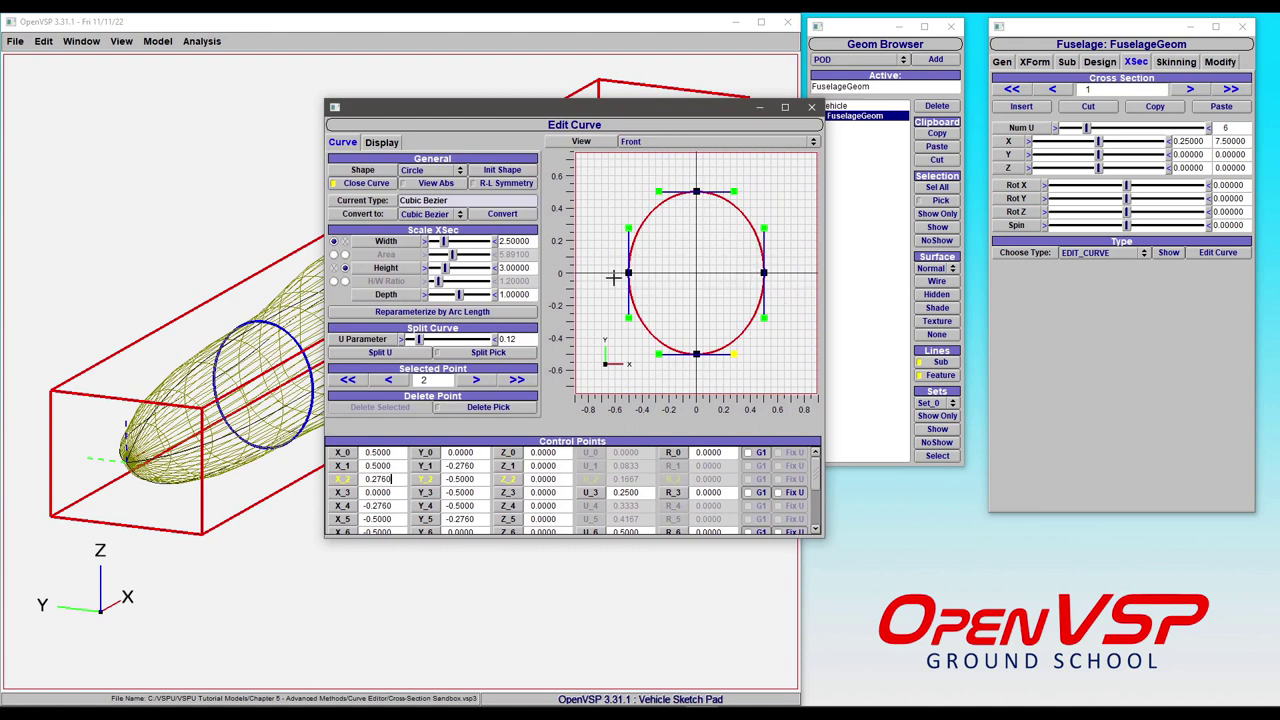
Drag section 1's right control point to X 0.5153, Y 0.0021 for a near-oval curve.
{"action": "left_click", "coordinate": [764, 272]}
{"action": "left_click_drag", "start_coordinate": [764, 272], "coordinate": [722, 273]}
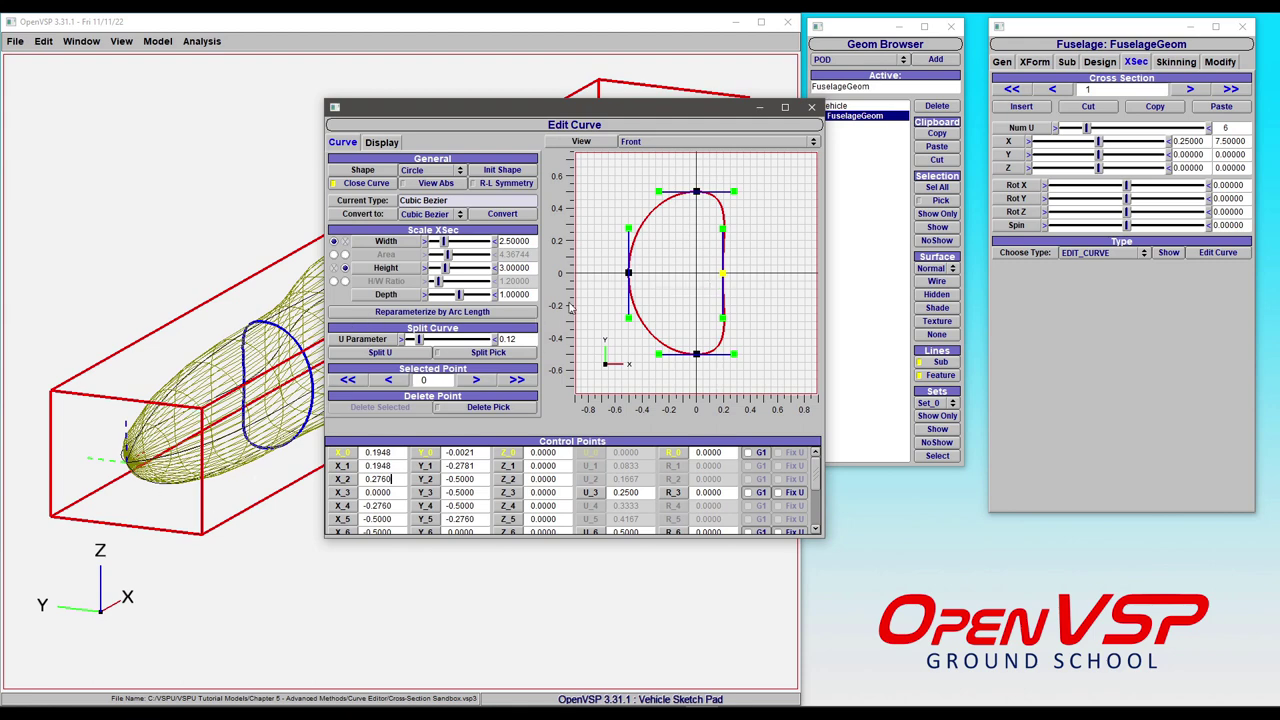
{"action": "left_click_drag", "start_coordinate": [722, 273], "coordinate": [760, 299]}
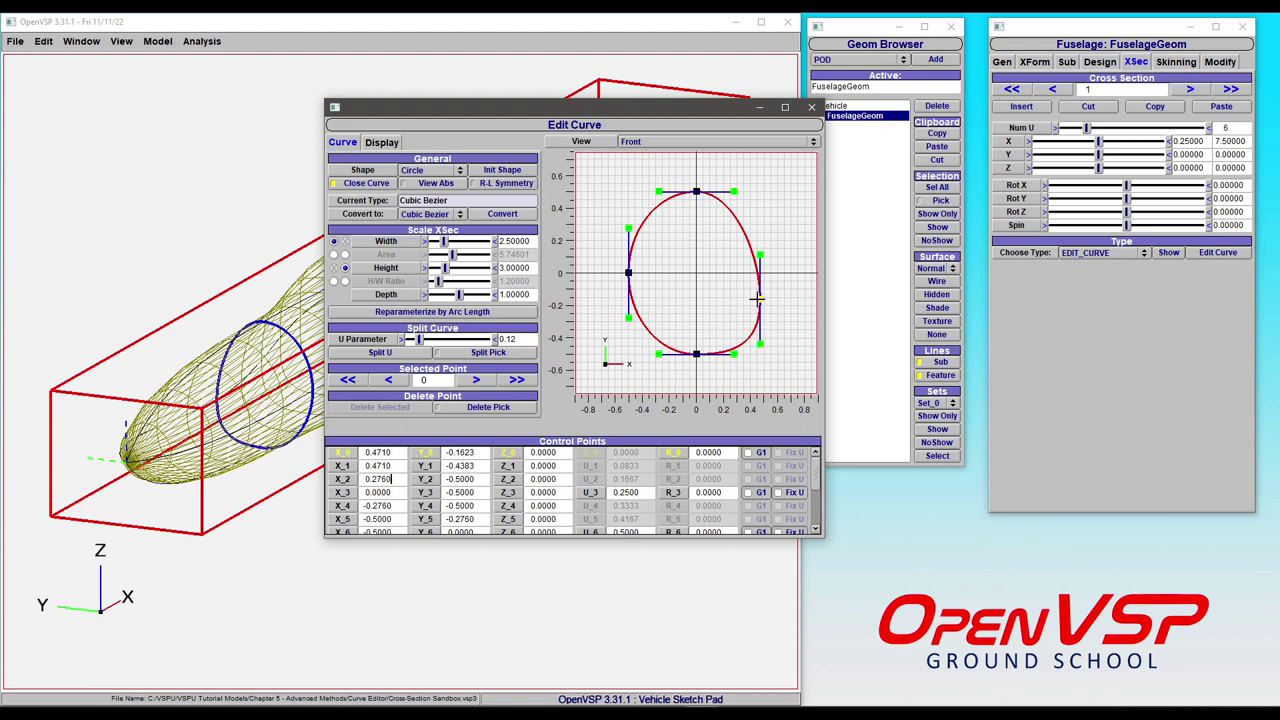
{"action": "left_click_drag", "start_coordinate": [759, 298], "coordinate": [766, 273]}
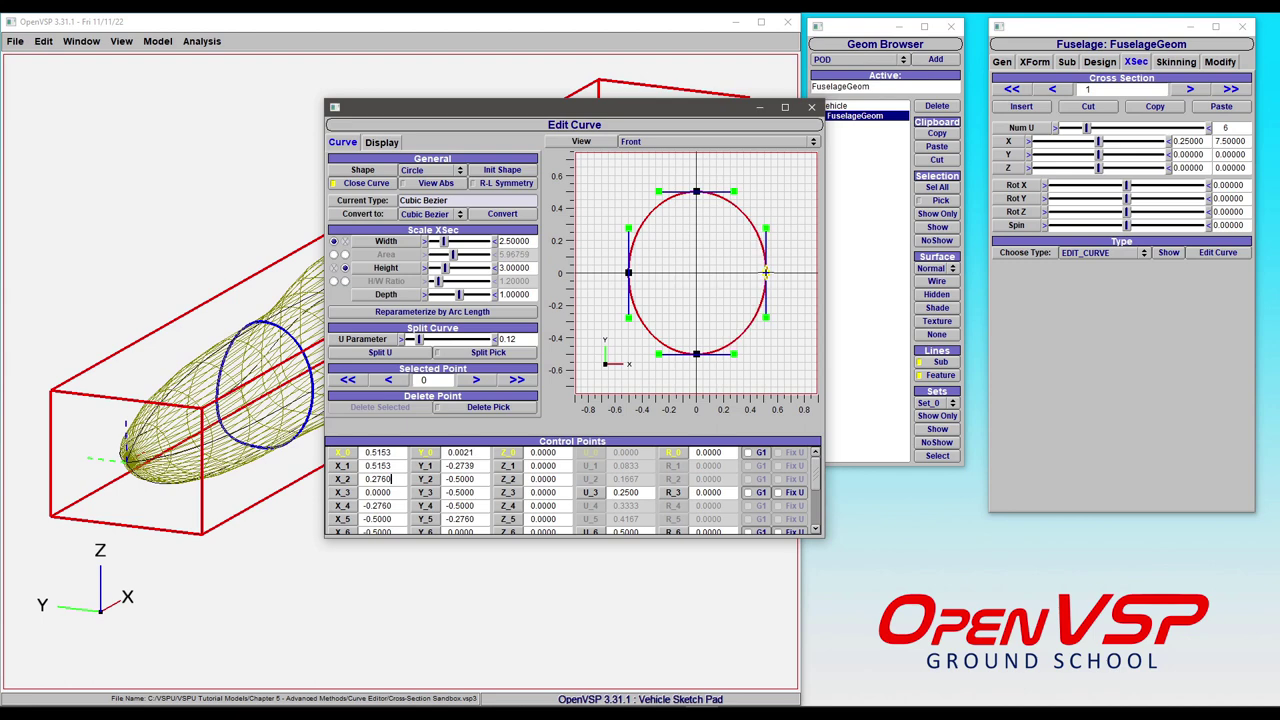
{"action": "left_click", "coordinate": [462, 171]}
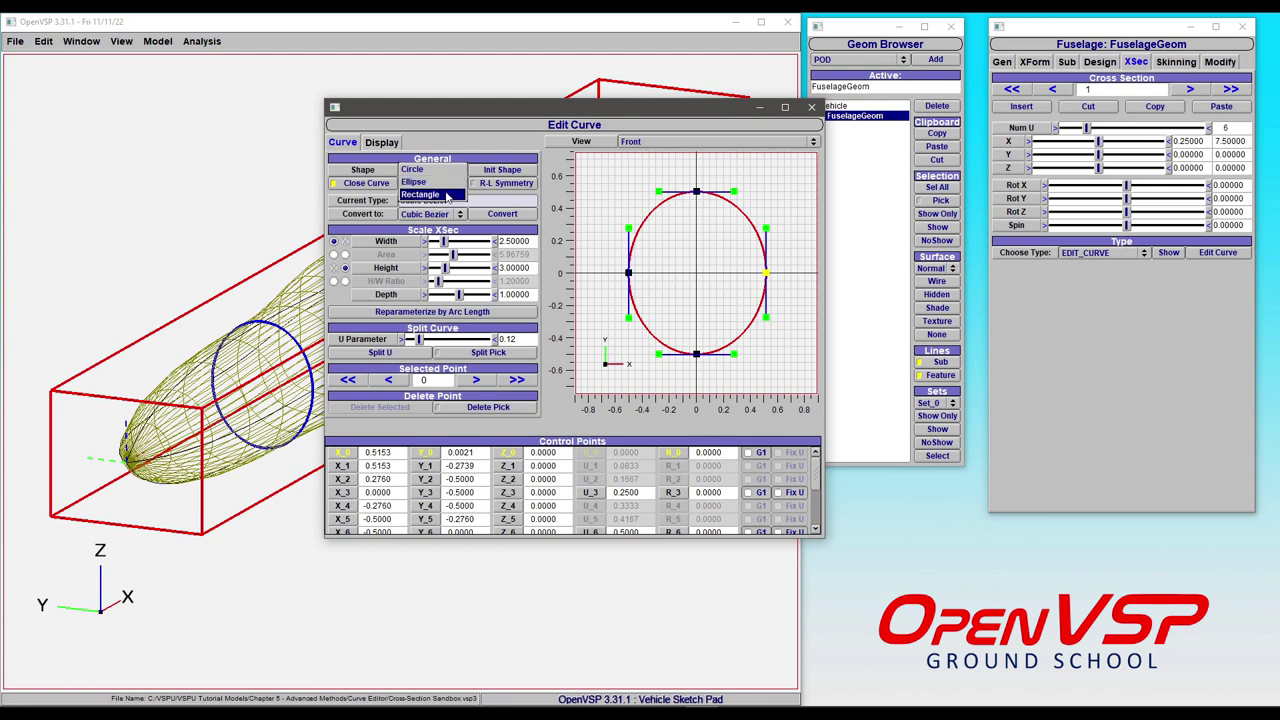
{"action": "key", "text": "Escape"}
{"action": "left_click", "coordinate": [449, 214]}
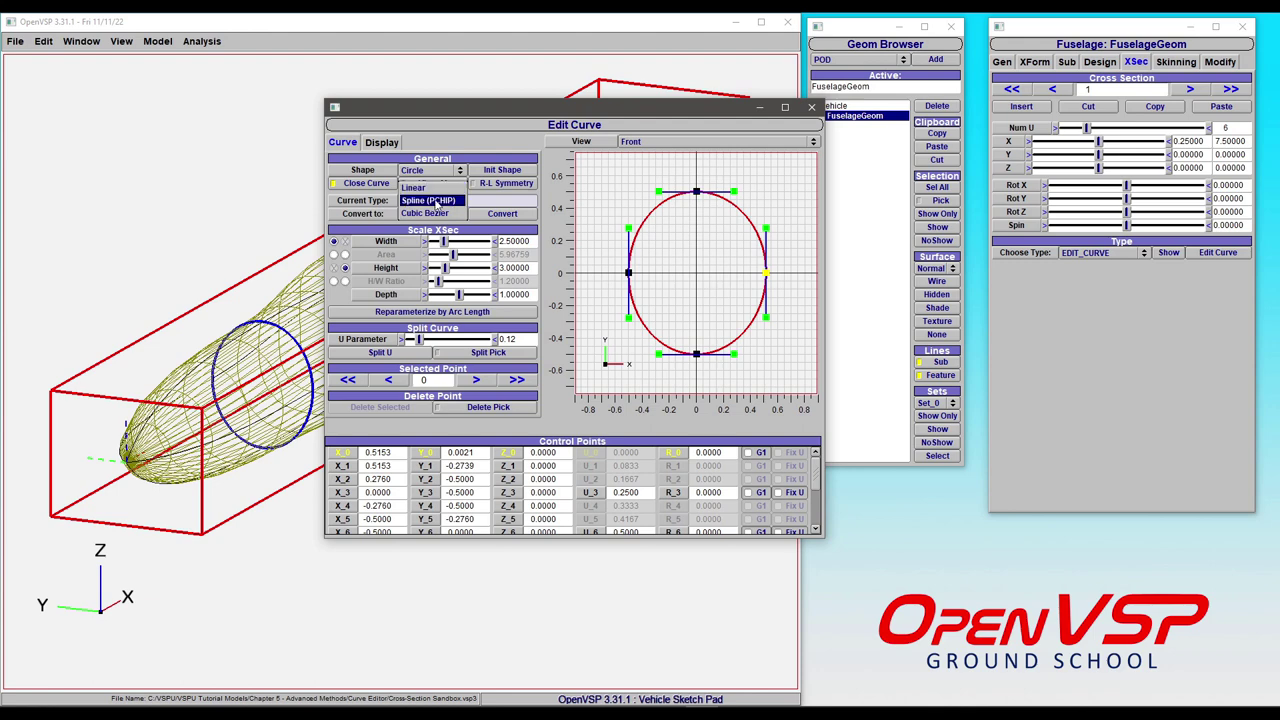
{"action": "left_click", "coordinate": [443, 214]}
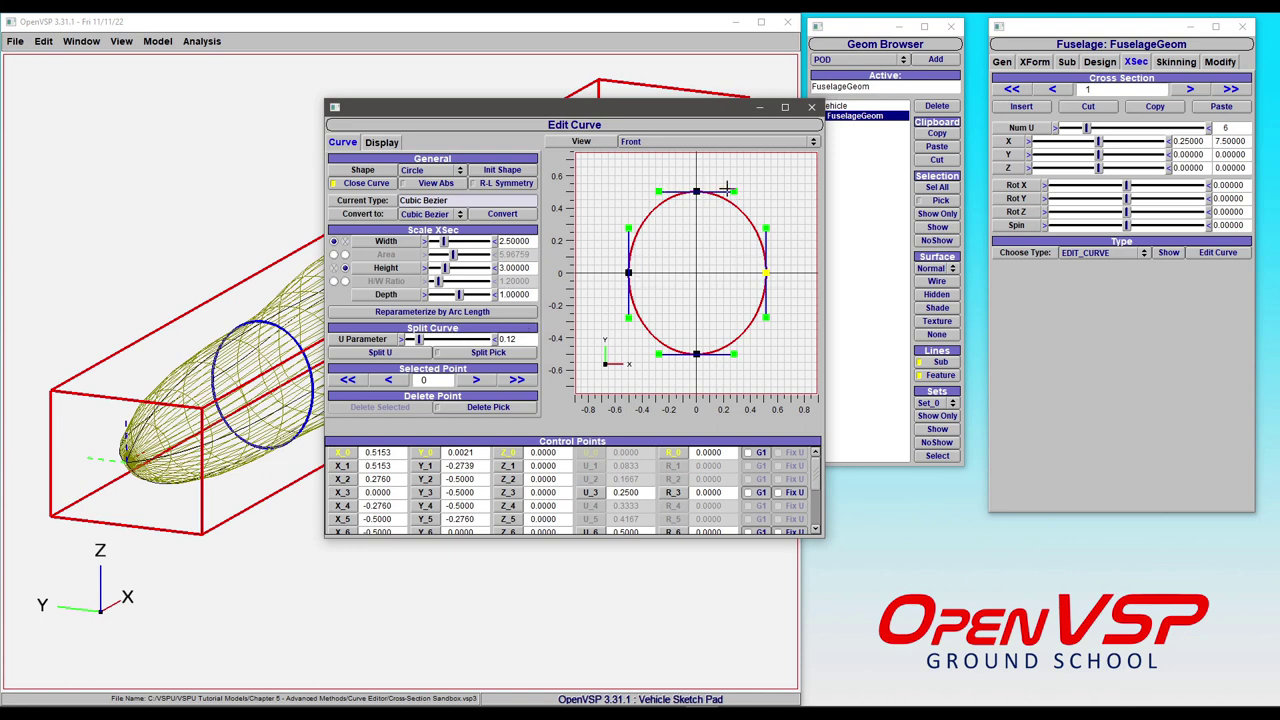
{"action": "left_click", "coordinate": [477, 381]}
{"action": "left_click", "coordinate": [477, 381]}
{"action": "left_click", "coordinate": [477, 381]}
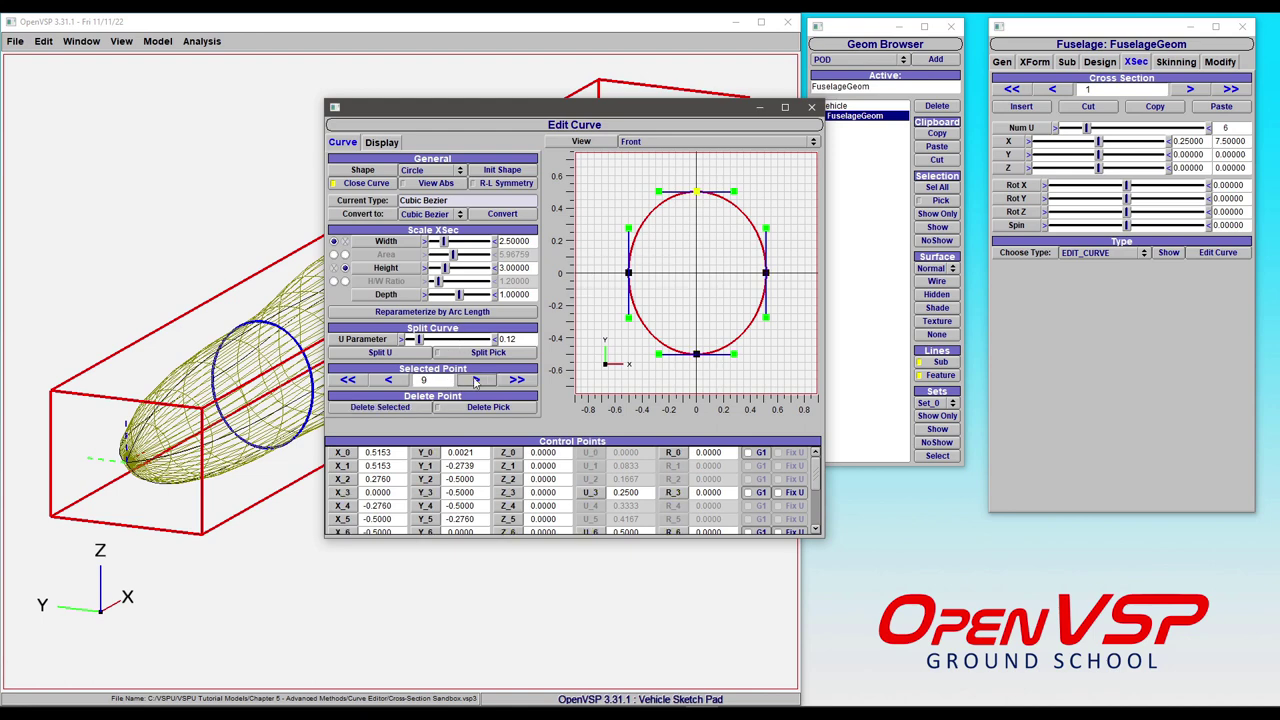
{"action": "left_click", "coordinate": [392, 382]}
{"action": "left_click", "coordinate": [392, 382]}
{"action": "left_click", "coordinate": [392, 382]}
{"action": "scroll", "coordinate": [513, 499], "scroll_direction": "down", "scroll_amount": 3}
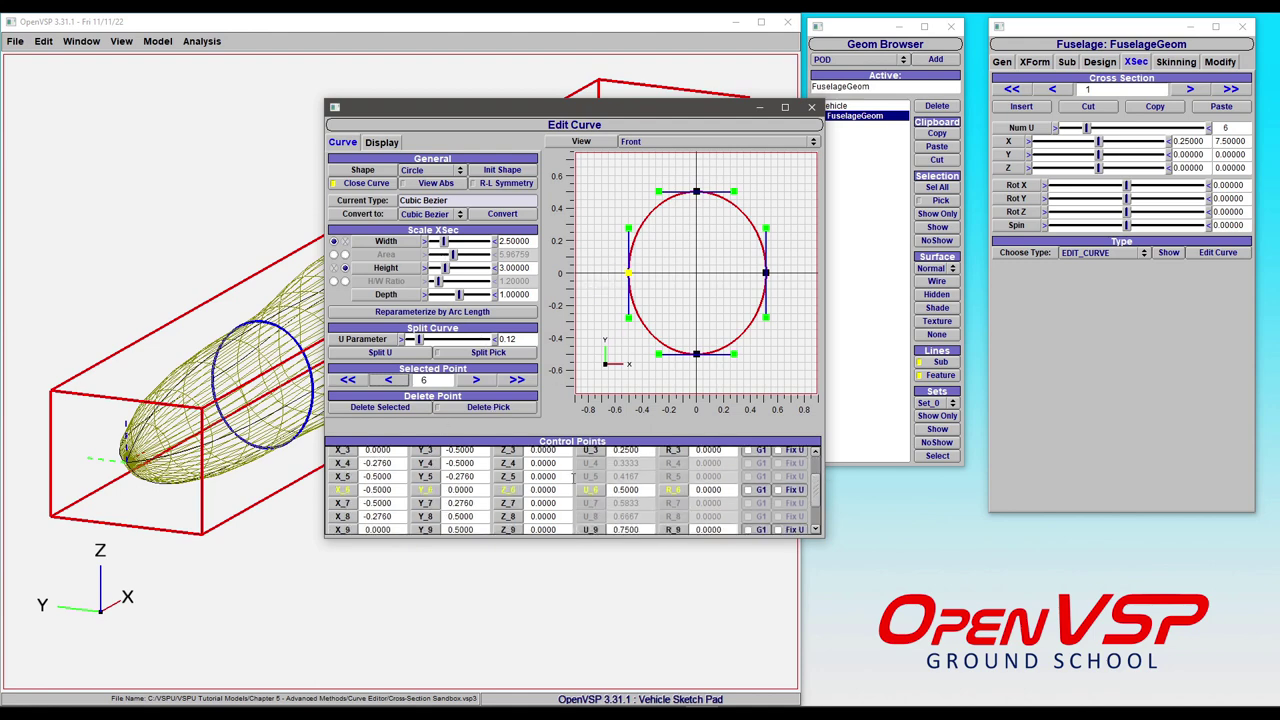
{"action": "scroll", "coordinate": [783, 520], "scroll_direction": "up", "scroll_amount": 3}
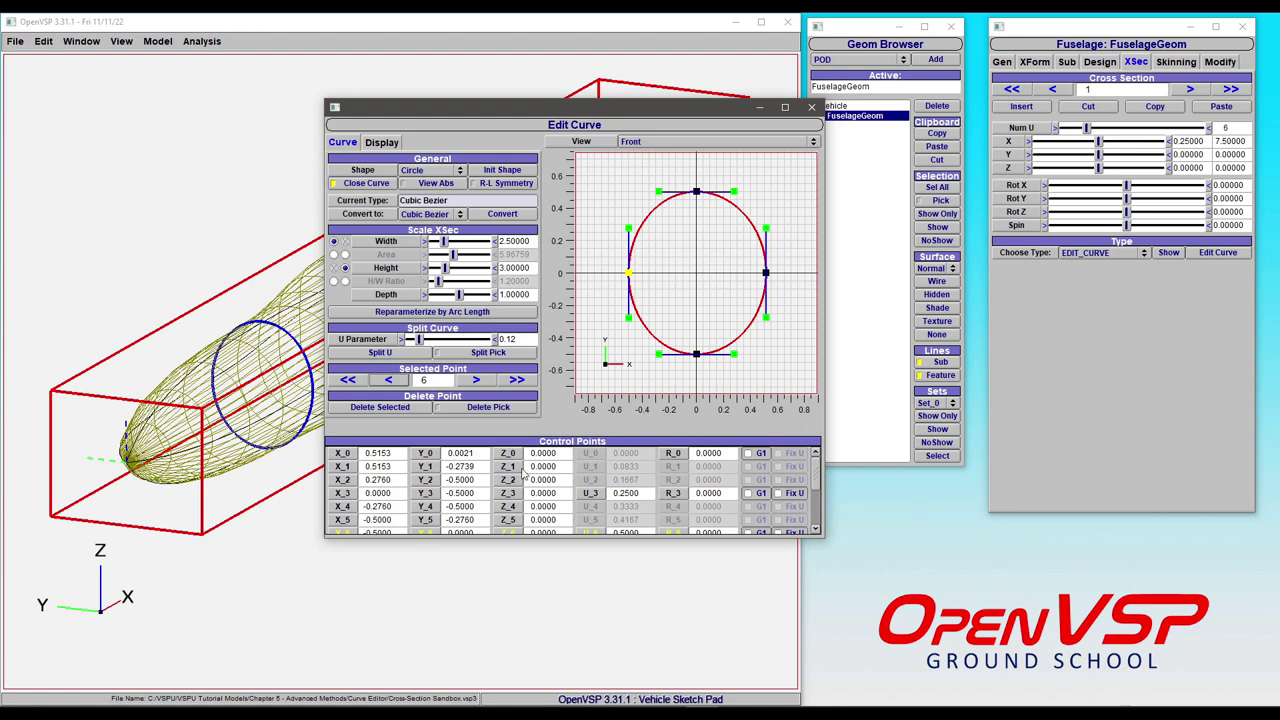
{"action": "scroll", "coordinate": [777, 458], "scroll_direction": "down", "scroll_amount": 1}
{"action": "scroll", "coordinate": [779, 462], "scroll_direction": "up", "scroll_amount": 1}
{"action": "scroll", "coordinate": [687, 263], "scroll_direction": "up", "scroll_amount": 3}
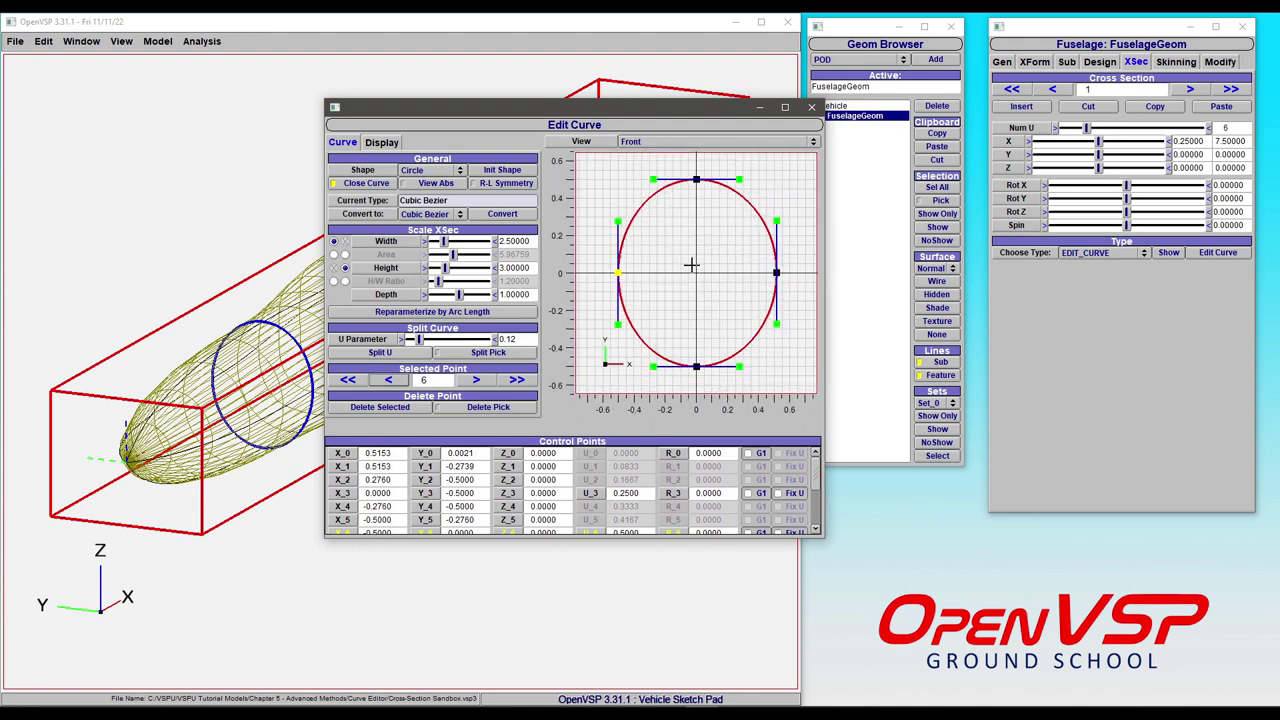
{"action": "left_click", "coordinate": [645, 142]}
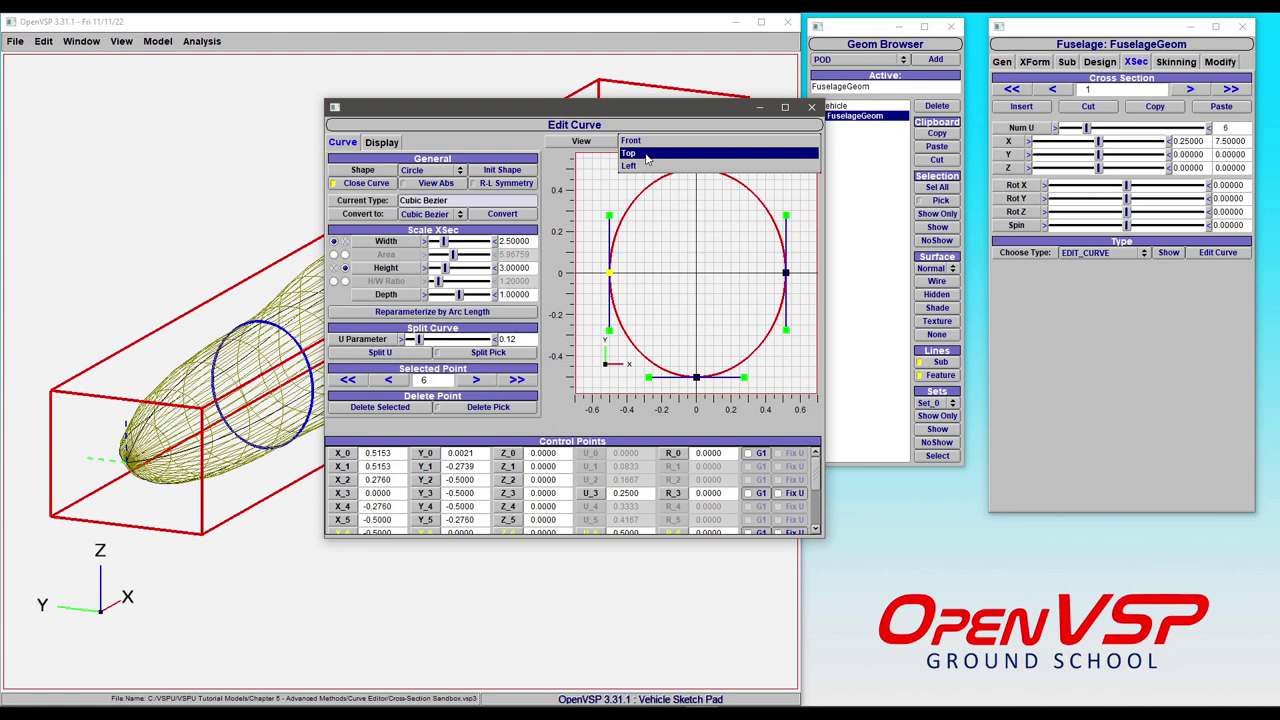
In Top view, raise the bottom control point 3 to Z 0.5736.
{"action": "left_click", "coordinate": [646, 156]}
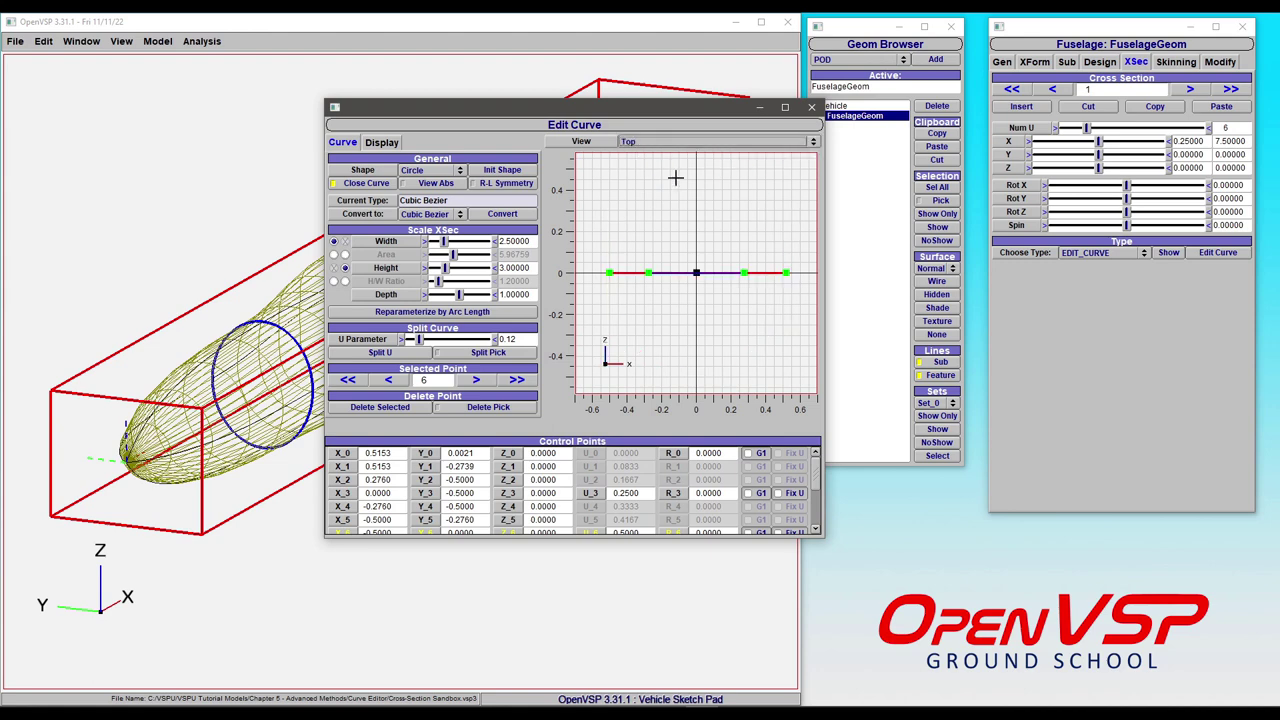
{"action": "left_click_drag", "start_coordinate": [696, 272], "coordinate": [694, 233]}
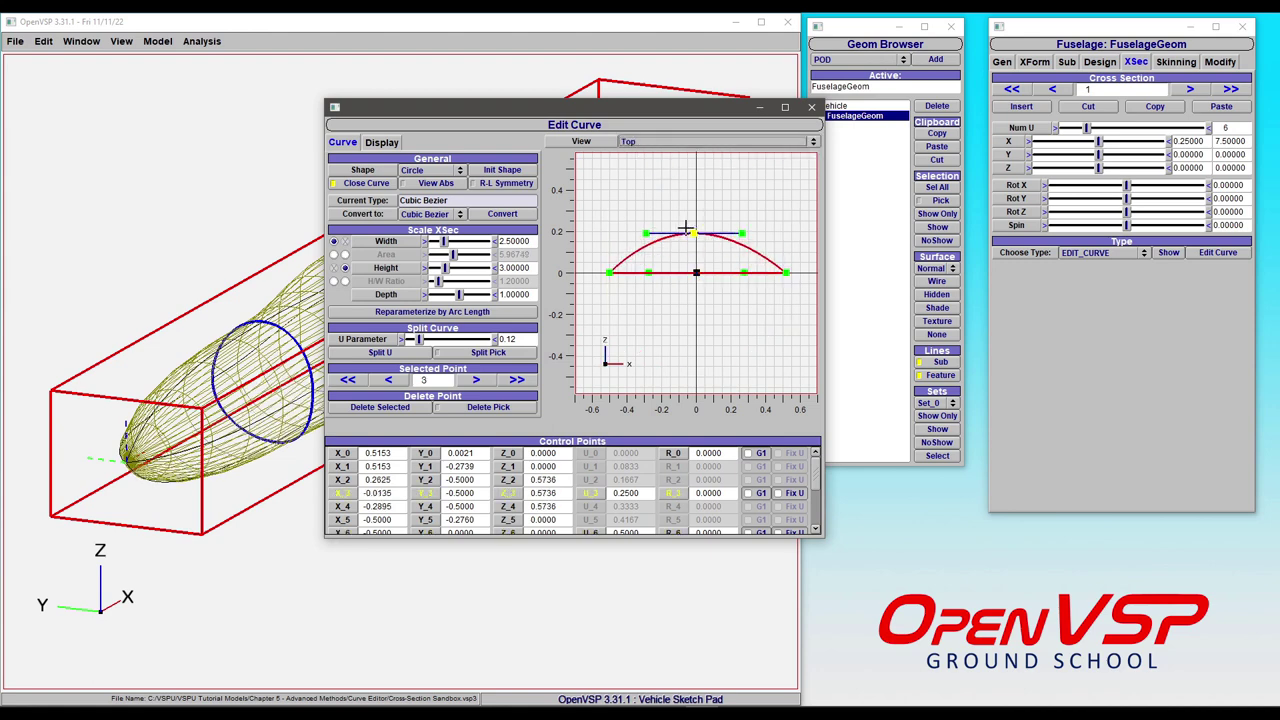
{"action": "left_click_drag", "start_coordinate": [289, 395], "coordinate": [192, 406]}
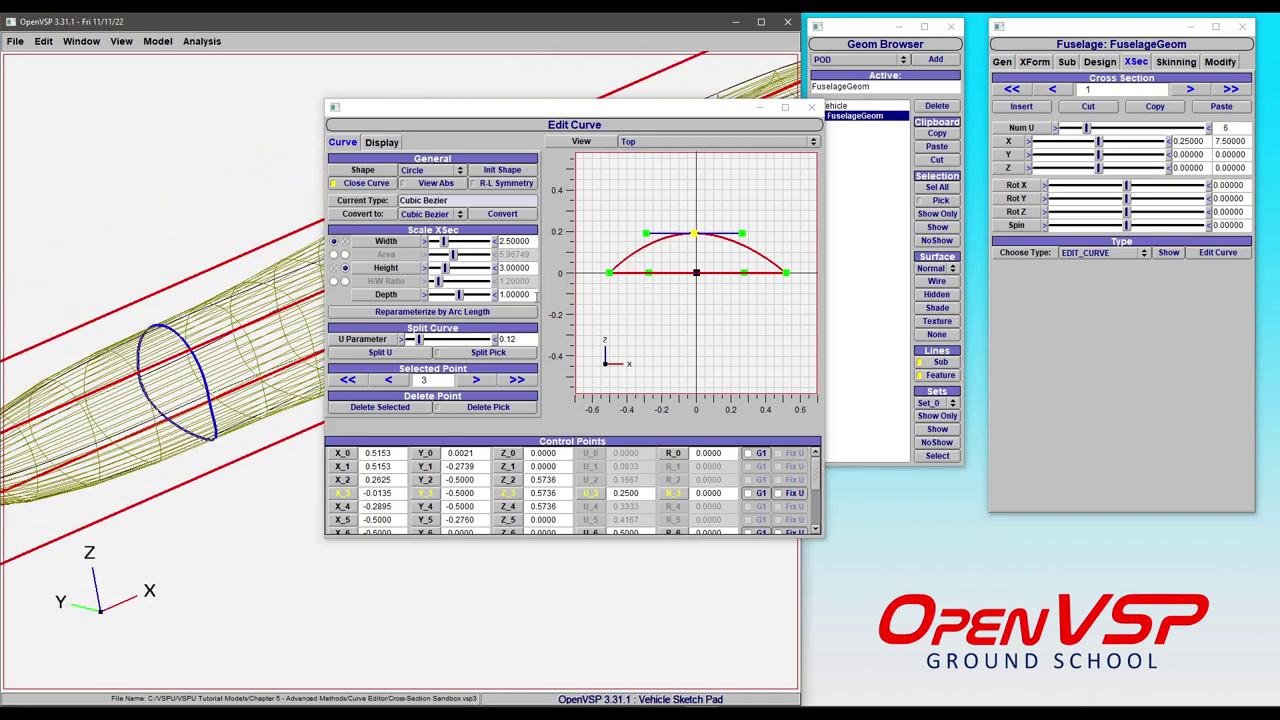
Show the curve in Front view and set its line colour to dark blue.
{"action": "left_click", "coordinate": [381, 143]}
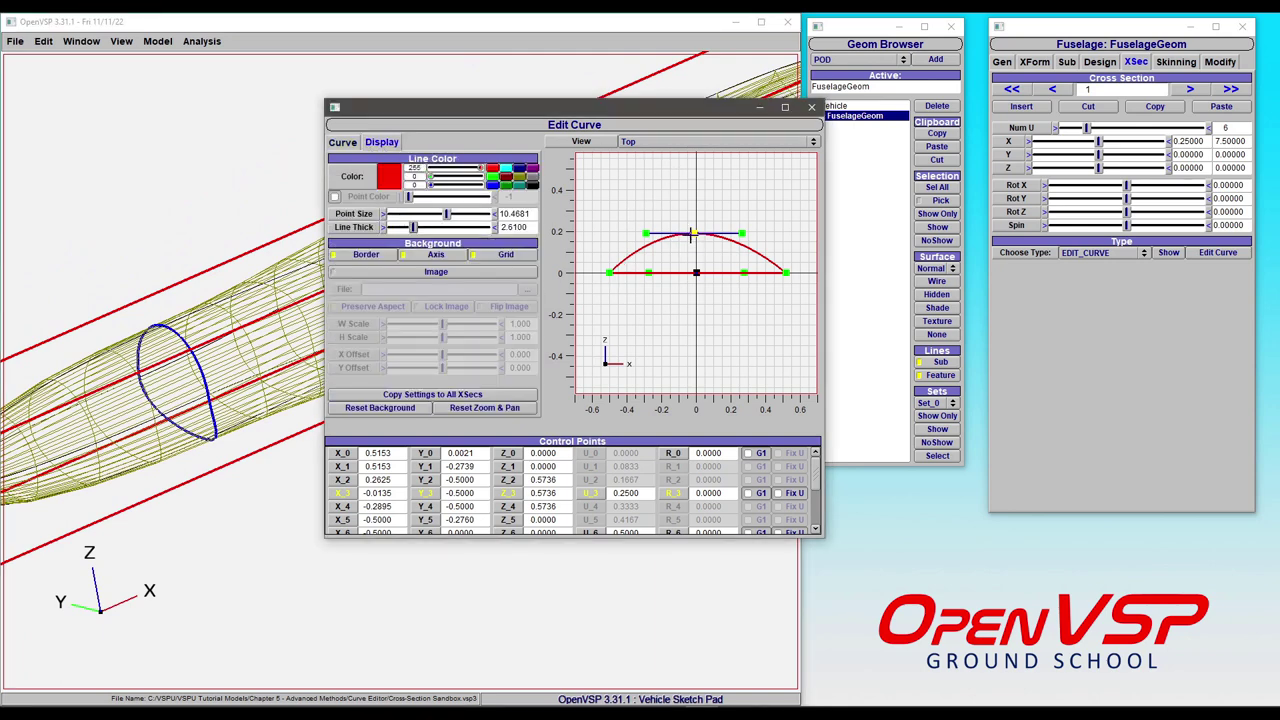
{"action": "left_click", "coordinate": [652, 142]}
{"action": "left_click", "coordinate": [652, 155]}
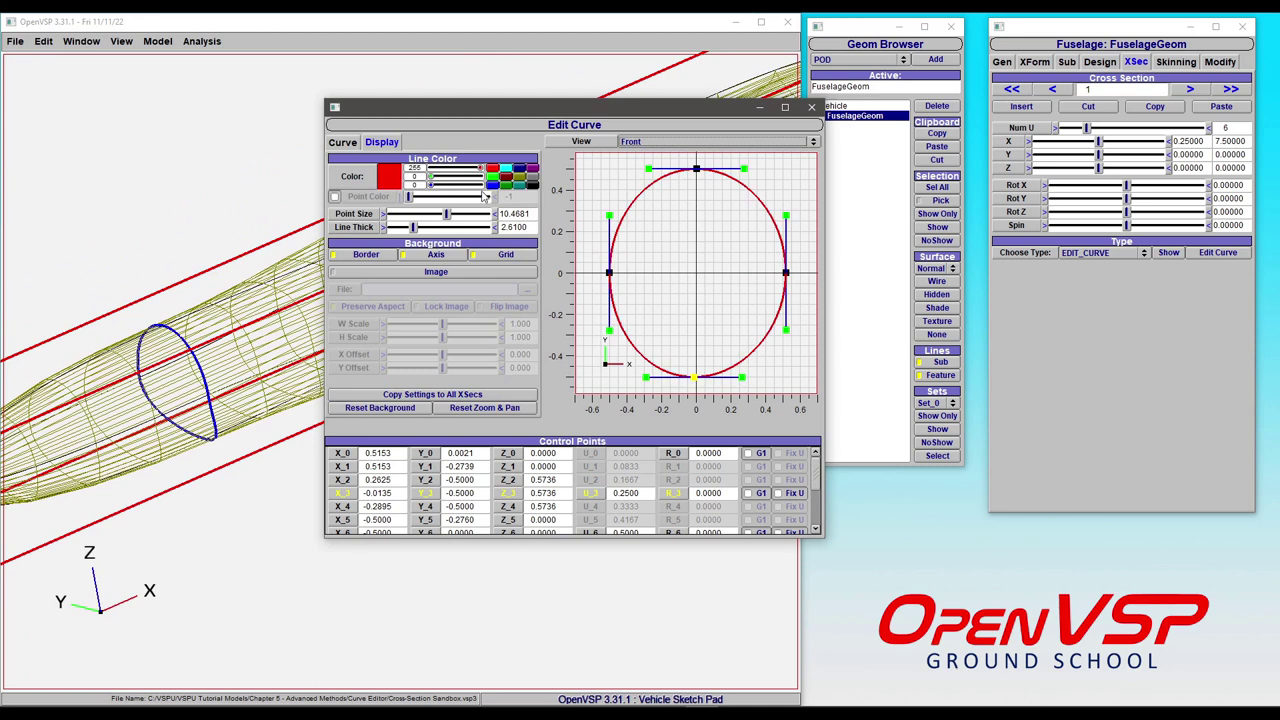
{"action": "left_click", "coordinate": [534, 186]}
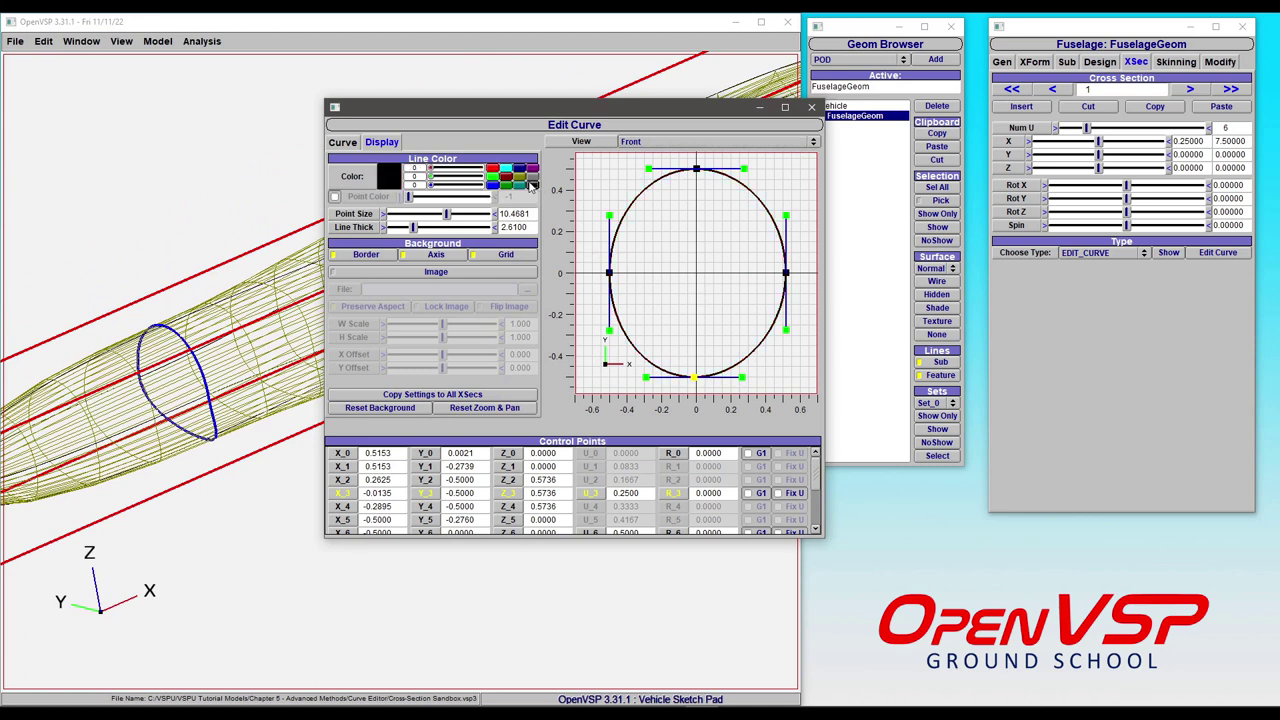
{"action": "left_click", "coordinate": [521, 170]}
Reduce the control point size to 9.1915 and hide the background grid.
{"action": "left_click", "coordinate": [353, 213]}
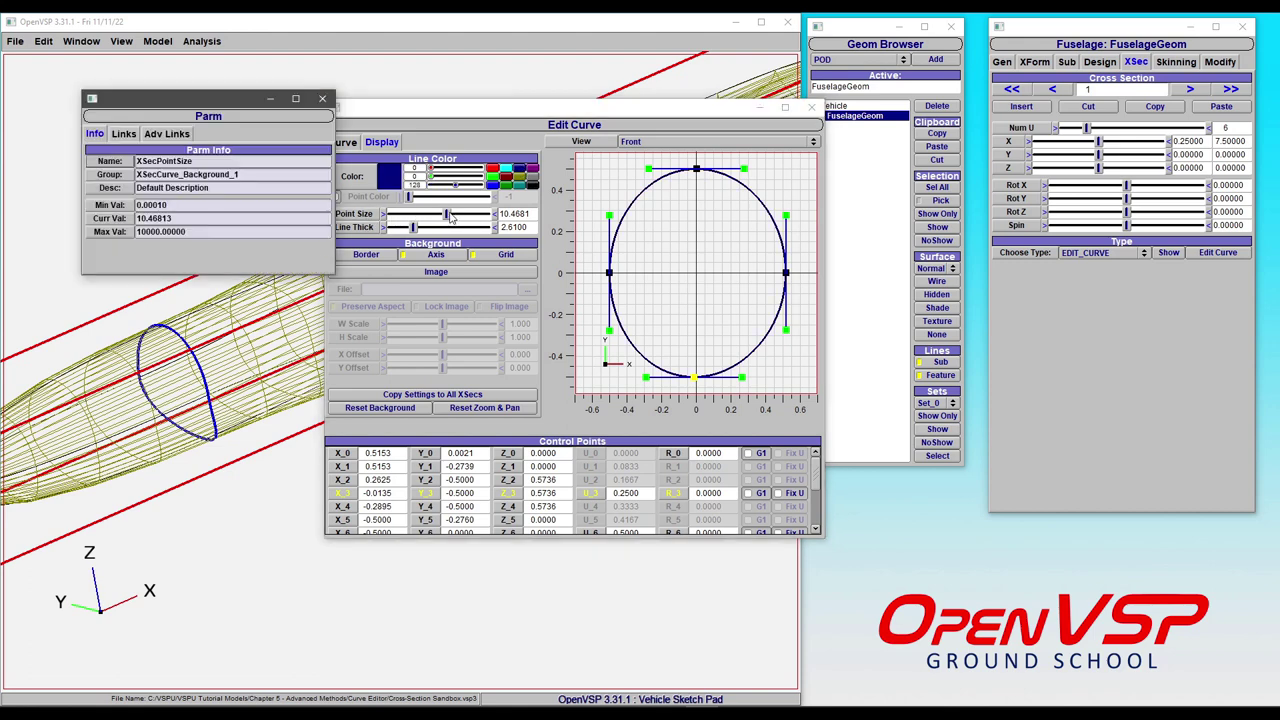
{"action": "mouse_move", "coordinate": [437, 218]}
{"action": "left_mouse_down"}
{"action": "mouse_move", "coordinate": [424, 229]}
{"action": "mouse_move", "coordinate": [435, 230]}
{"action": "mouse_move", "coordinate": [406, 230]}
{"action": "mouse_move", "coordinate": [422, 229]}
{"action": "left_mouse_up"}
{"action": "left_click", "coordinate": [320, 103]}
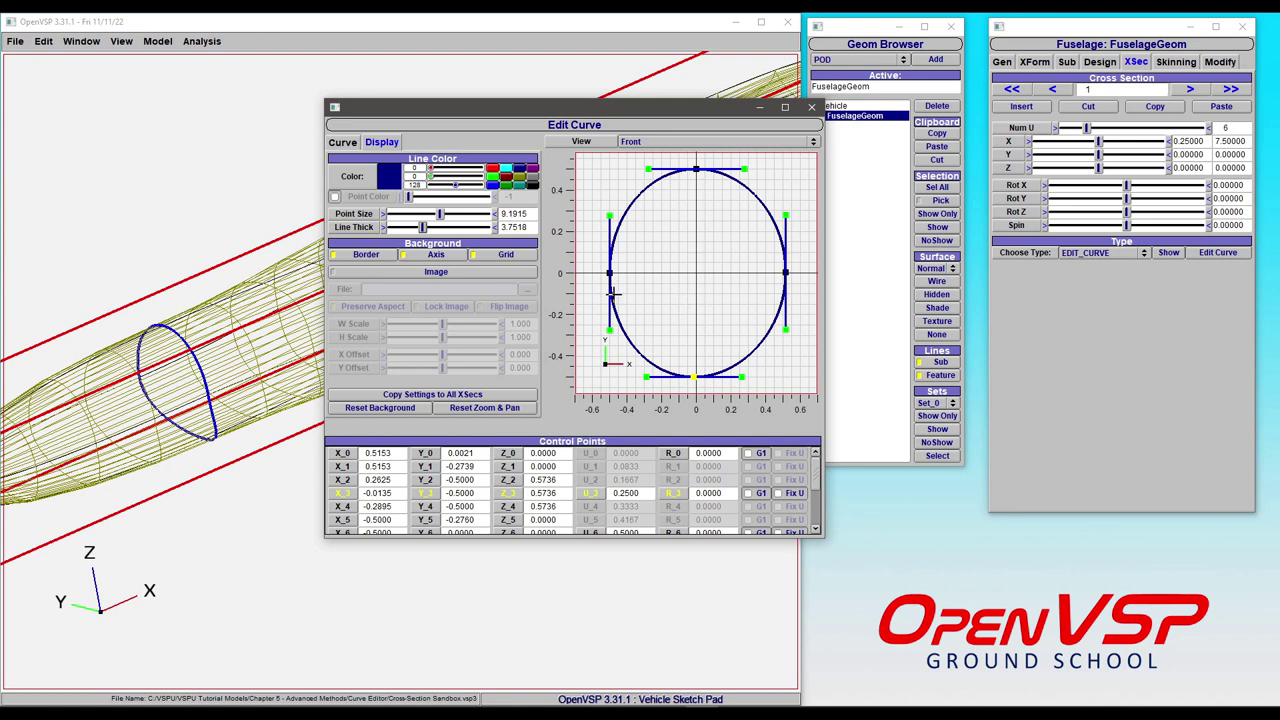
{"action": "left_click", "coordinate": [506, 254]}
{"action": "left_click", "coordinate": [506, 254]}
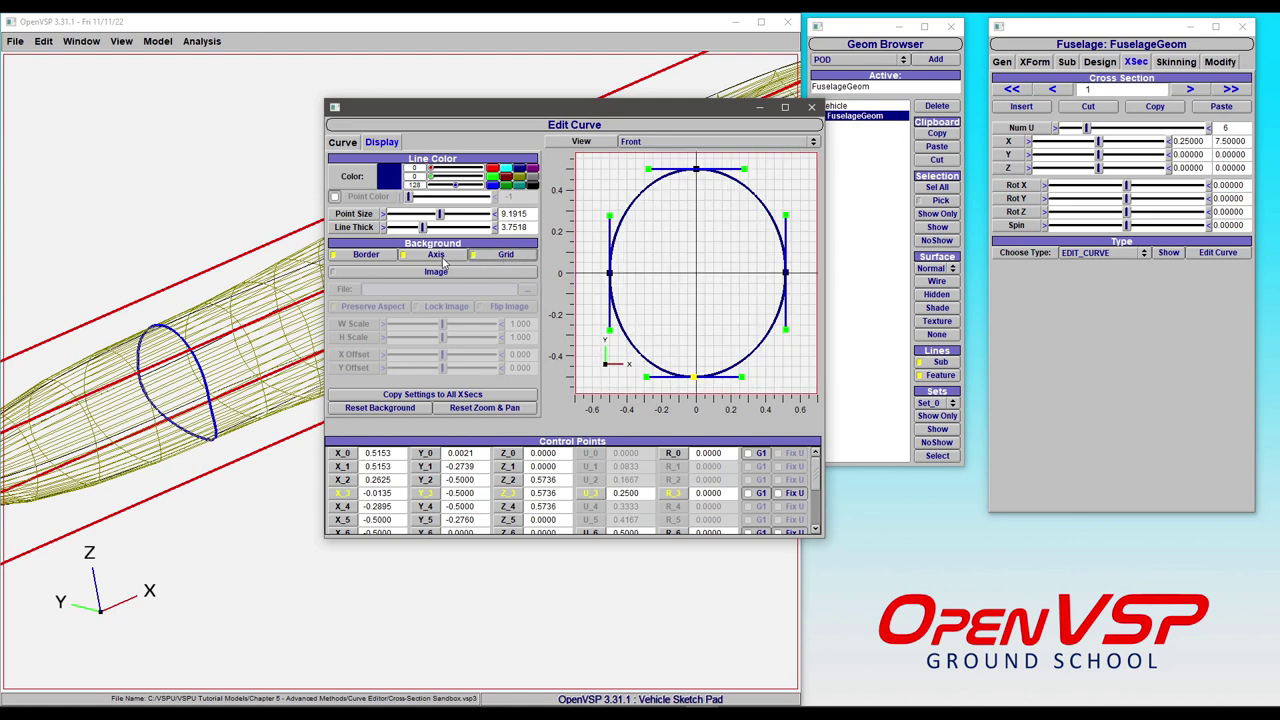